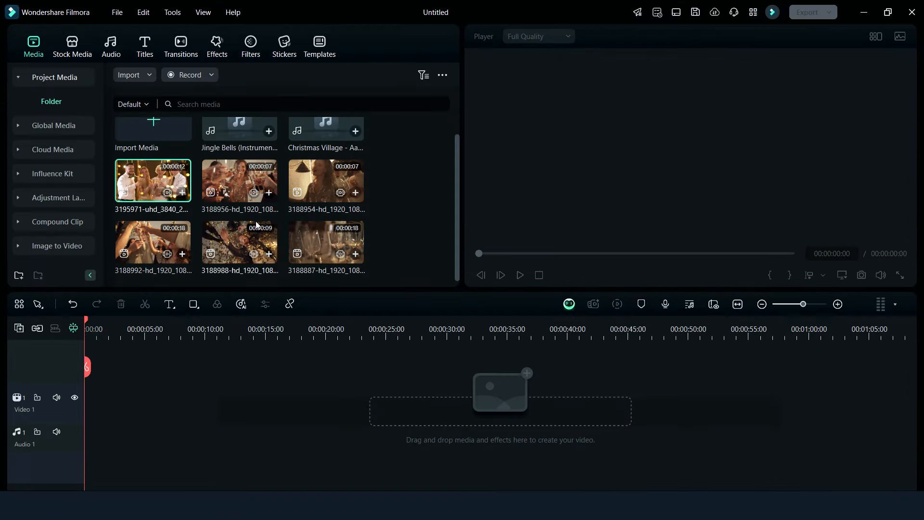
Preview the 3195971 clip, then add the glowing golden tree scene from the Christmas stock media to the timeline
{"action": "double_click", "coordinate": [149, 183]}
{"action": "left_click", "coordinate": [69, 48]}
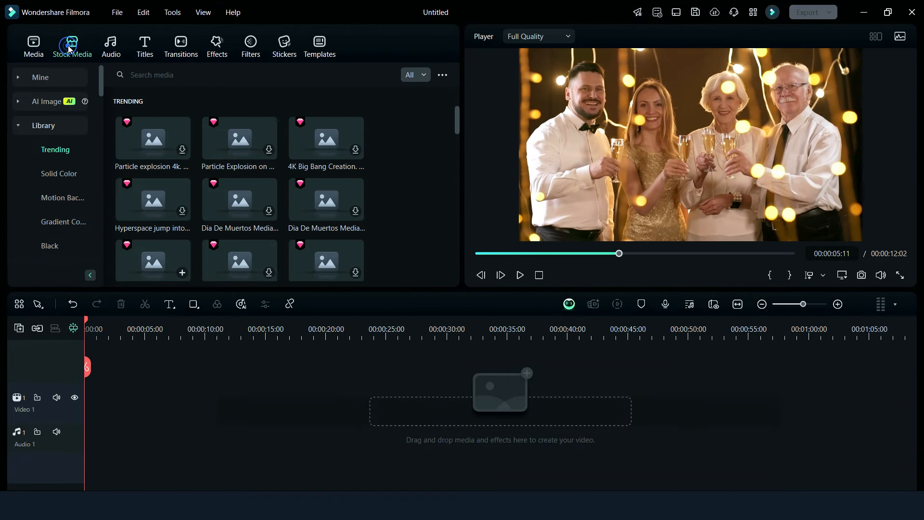
{"action": "scroll", "coordinate": [57, 215], "scroll_direction": "down", "scroll_amount": 3}
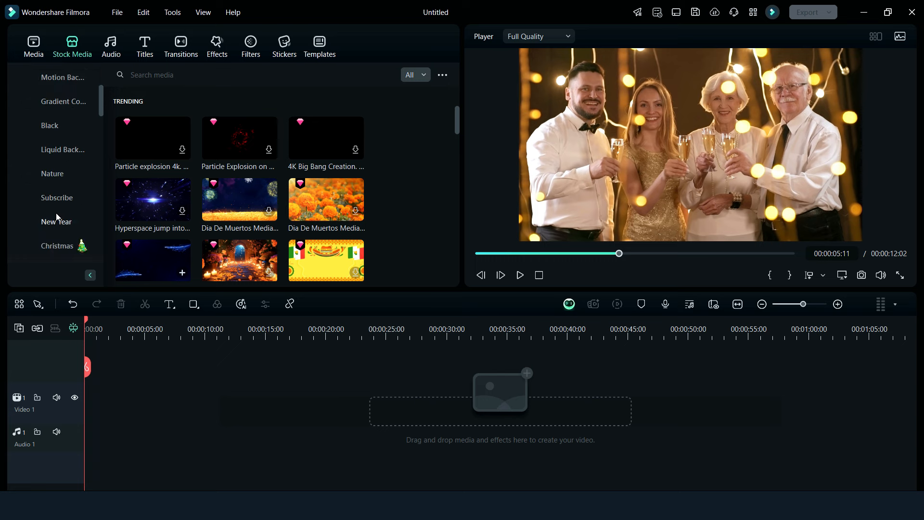
{"action": "left_click", "coordinate": [58, 246]}
{"action": "scroll", "coordinate": [254, 206], "scroll_direction": "down", "scroll_amount": 2}
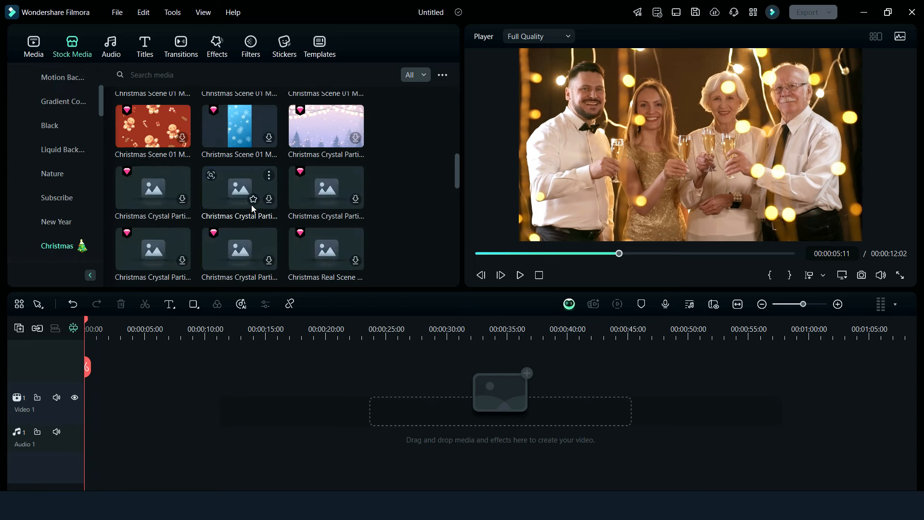
{"action": "left_click_drag", "start_coordinate": [464, 132], "coordinate": [474, 131]}
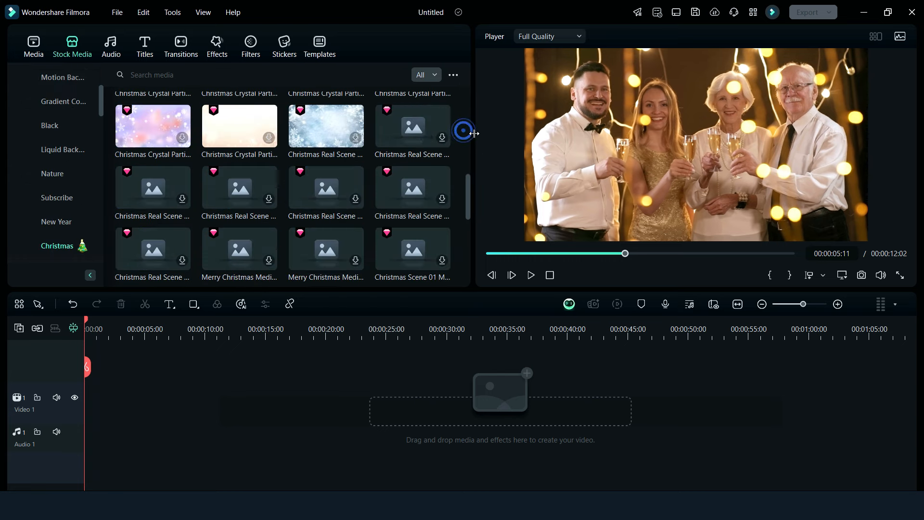
{"action": "scroll", "coordinate": [239, 164], "scroll_direction": "down", "scroll_amount": 3}
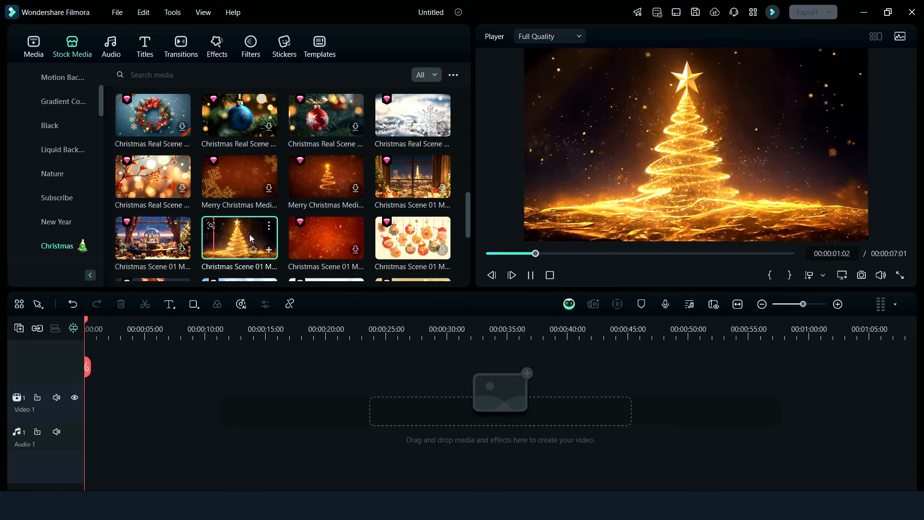
{"action": "left_click", "coordinate": [270, 249]}
Play the golden tree clip on the timeline, then place the 3188887 clip from the project media on the track above it
{"action": "left_click", "coordinate": [524, 276]}
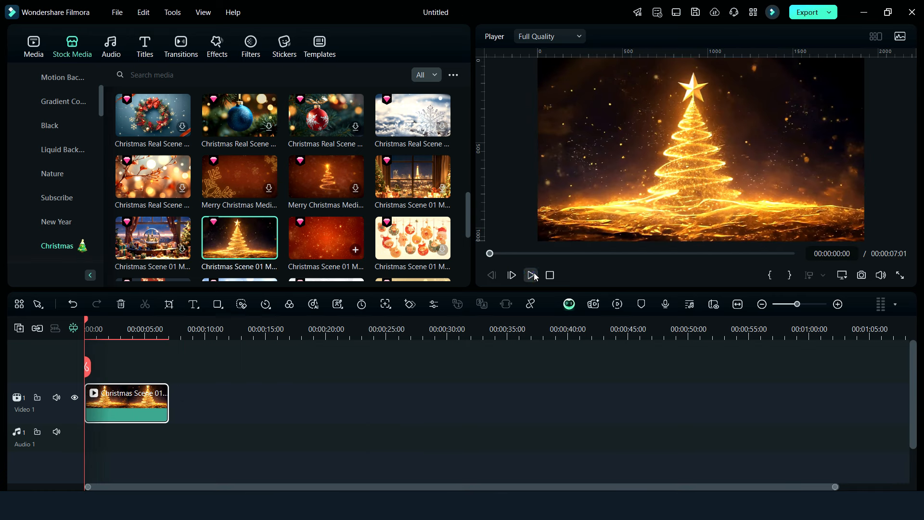
{"action": "left_click", "coordinate": [534, 276]}
{"action": "left_click", "coordinate": [533, 276]}
{"action": "left_click", "coordinate": [86, 329]}
{"action": "left_click", "coordinate": [32, 42]}
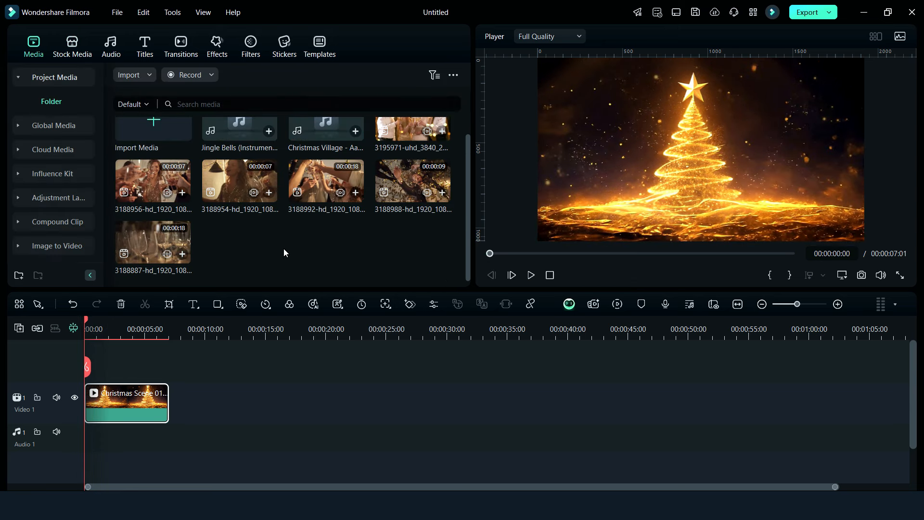
{"action": "left_click_drag", "start_coordinate": [111, 354], "coordinate": [111, 366]}
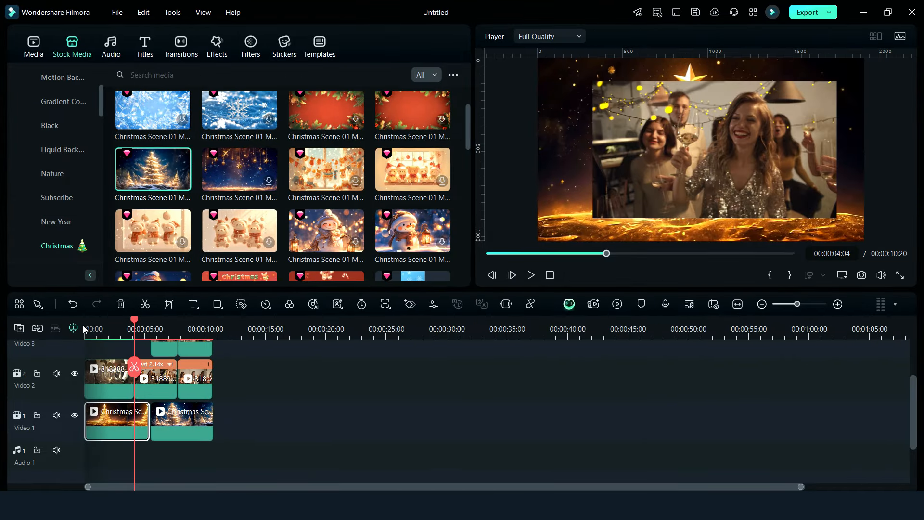
Arrange the overlapping clips as a collage, with 3188992 tilted in the frame's upper left and 3188988 scaled to 48.28% in its lower right
{"action": "double_click", "coordinate": [155, 385]}
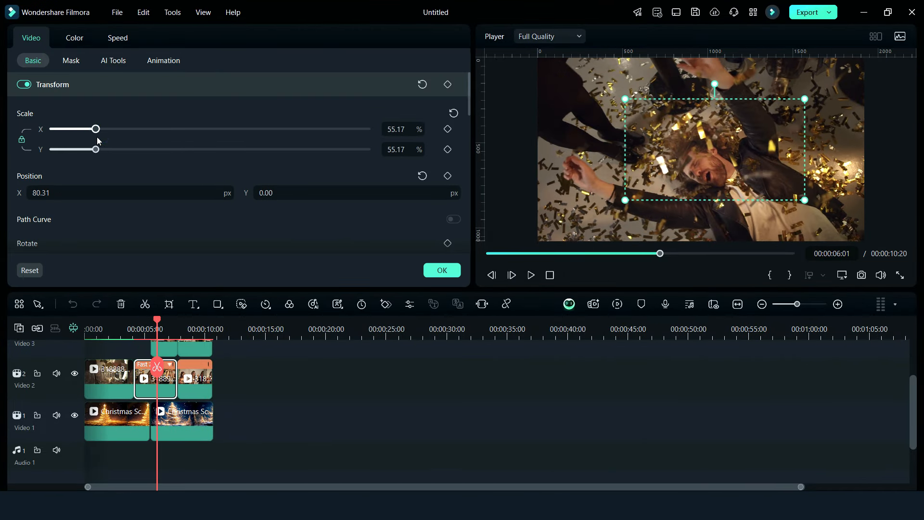
{"action": "left_click", "coordinate": [168, 348]}
{"action": "left_click_drag", "start_coordinate": [97, 138], "coordinate": [91, 140]}
{"action": "left_click_drag", "start_coordinate": [643, 150], "coordinate": [569, 110]}
{"action": "left_click", "coordinate": [157, 385]}
{"action": "left_click_drag", "start_coordinate": [638, 60], "coordinate": [622, 58]}
{"action": "left_click_drag", "start_coordinate": [779, 199], "coordinate": [779, 202]}
{"action": "mouse_move", "coordinate": [764, 132]}
{"action": "left_mouse_down"}
{"action": "mouse_move", "coordinate": [767, 149]}
{"action": "mouse_move", "coordinate": [771, 131]}
{"action": "left_mouse_up"}
{"action": "left_click", "coordinate": [629, 146]}
Align the start of the 3188988 clip on Video 3 with the 3188992 clip below it and extend its end to match
{"action": "left_click_drag", "start_coordinate": [155, 322], "coordinate": [128, 321]}
{"action": "scroll", "coordinate": [162, 336], "scroll_direction": "up", "scroll_amount": 2}
{"action": "scroll", "coordinate": [162, 336], "scroll_direction": "up", "scroll_amount": 5}
{"action": "left_click_drag", "start_coordinate": [306, 404], "coordinate": [227, 412]}
{"action": "left_click_drag", "start_coordinate": [287, 409], "coordinate": [365, 419]}
Apply the legacy preset motions Fade Zoom Out to the 3188988 clip and Fade Zoom In to the 3188992 clip
{"action": "left_click_drag", "start_coordinate": [128, 363], "coordinate": [210, 359]}
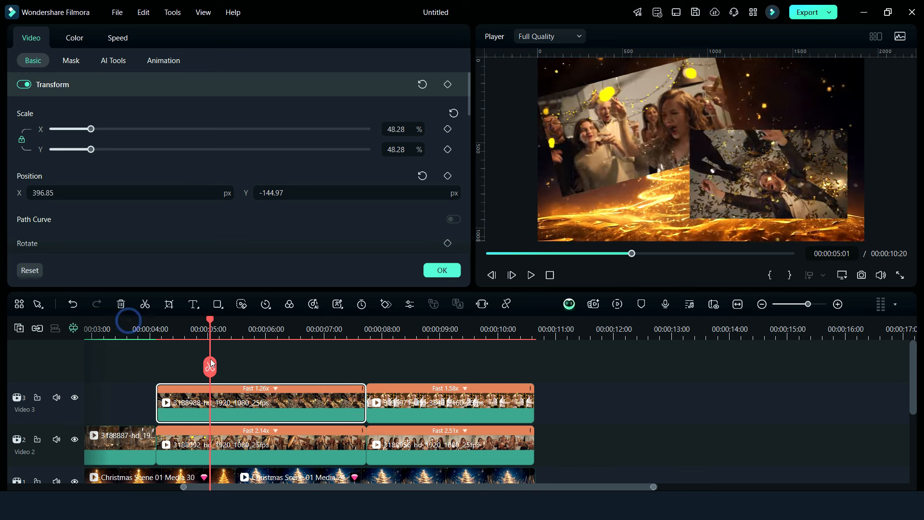
{"action": "left_click", "coordinate": [164, 60]}
{"action": "left_click", "coordinate": [87, 85]}
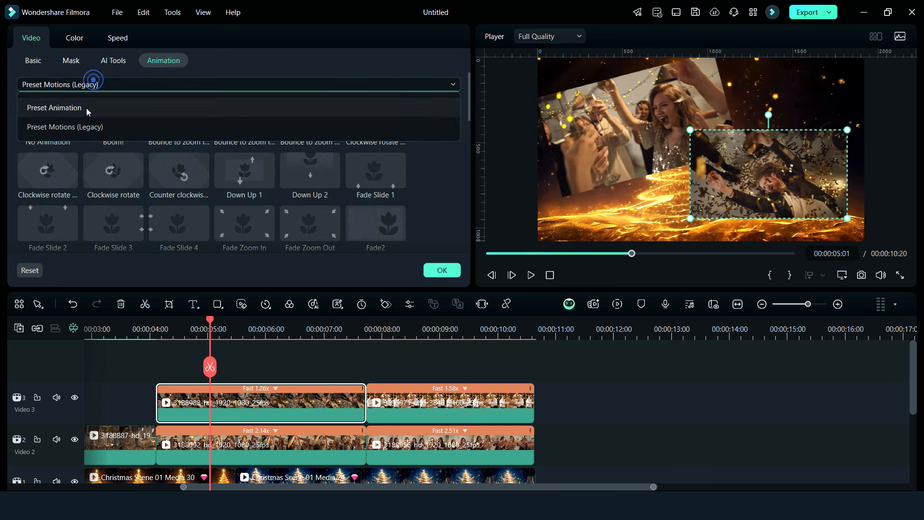
{"action": "left_click", "coordinate": [86, 108]}
{"action": "left_click", "coordinate": [135, 87]}
{"action": "left_click", "coordinate": [129, 123]}
{"action": "scroll", "coordinate": [269, 159], "scroll_direction": "down", "scroll_amount": 1}
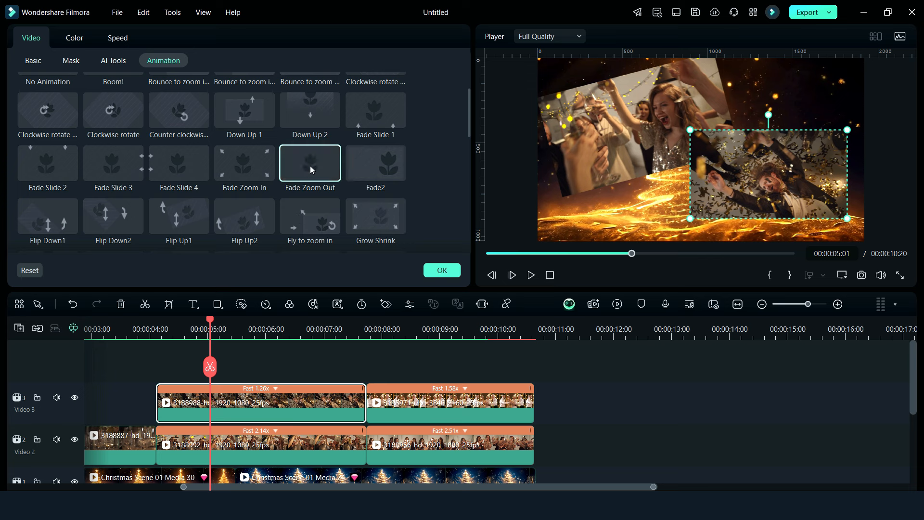
{"action": "left_click", "coordinate": [310, 166]}
{"action": "left_click", "coordinate": [236, 457]}
{"action": "double_click", "coordinate": [244, 174]}
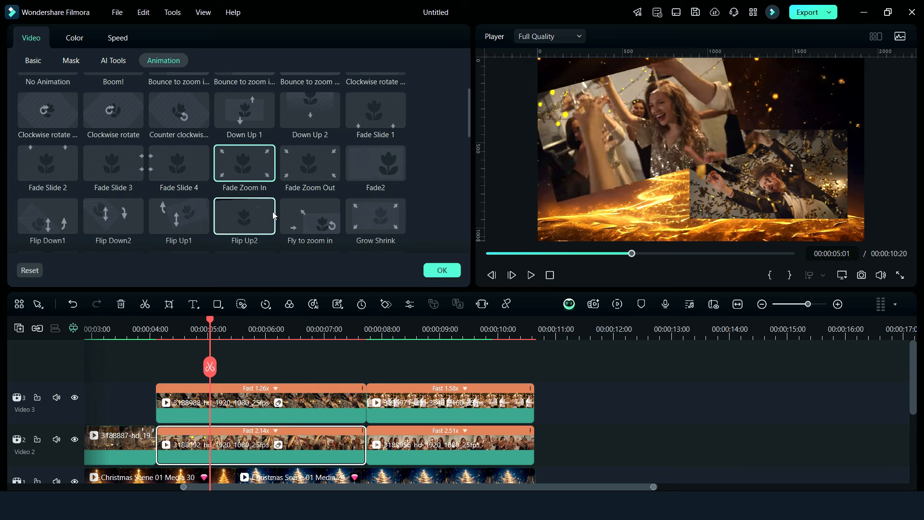
Apply the preset motion Spin 2 to the 3195971 clip on Video 3 and Spin 3 to the 3188956 clip on Video 2
{"action": "left_click", "coordinate": [429, 413]}
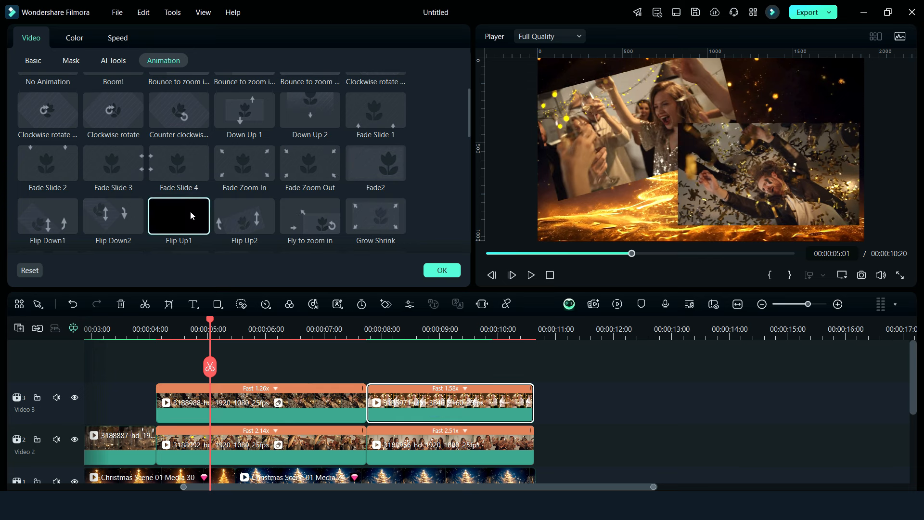
{"action": "scroll", "coordinate": [39, 212], "scroll_direction": "down", "scroll_amount": 1}
{"action": "scroll", "coordinate": [218, 192], "scroll_direction": "down", "scroll_amount": 2}
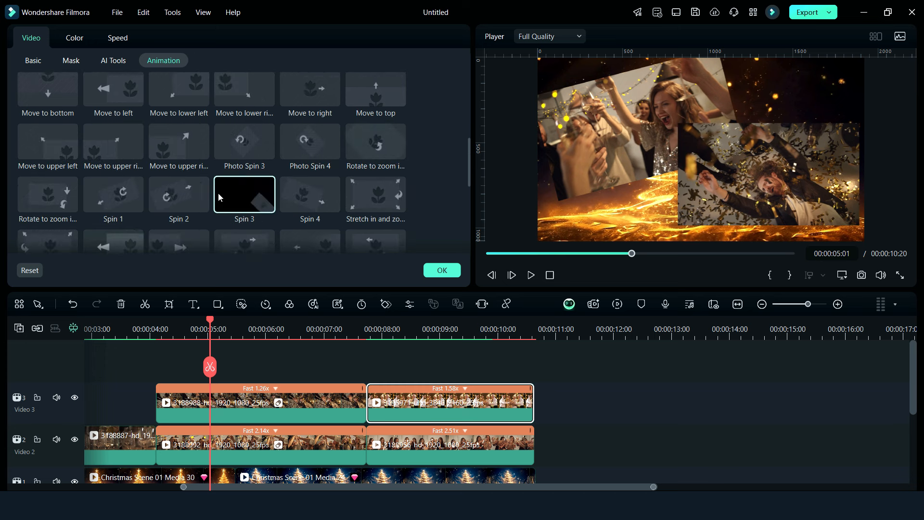
{"action": "double_click", "coordinate": [178, 195]}
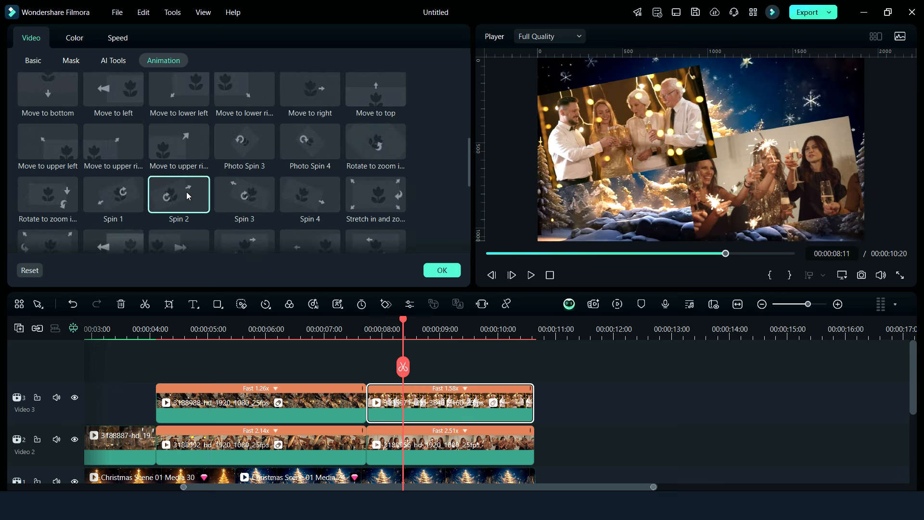
{"action": "double_click", "coordinate": [242, 199]}
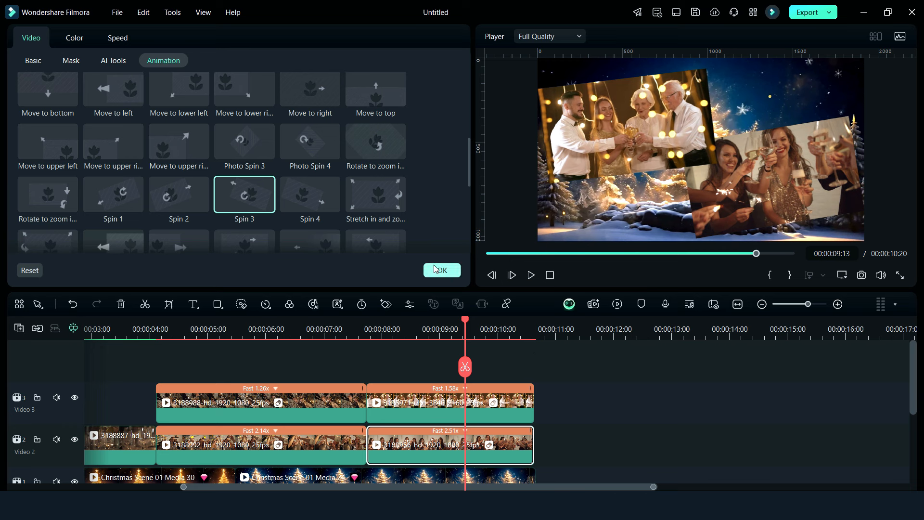
{"action": "left_click", "coordinate": [436, 269]}
Look through the Christmas title presets
{"action": "left_click", "coordinate": [143, 47]}
{"action": "left_click", "coordinate": [53, 149]}
{"action": "scroll", "coordinate": [54, 218], "scroll_direction": "down", "scroll_amount": 3}
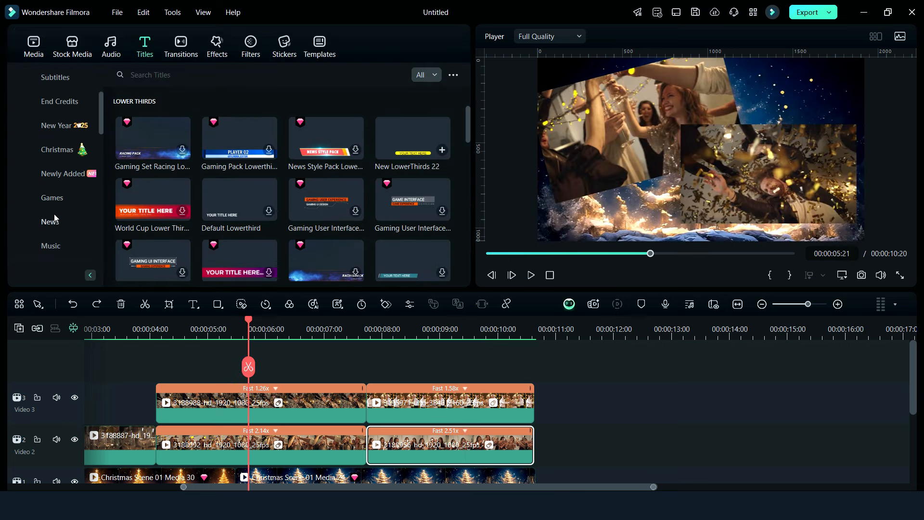
{"action": "left_click", "coordinate": [53, 151]}
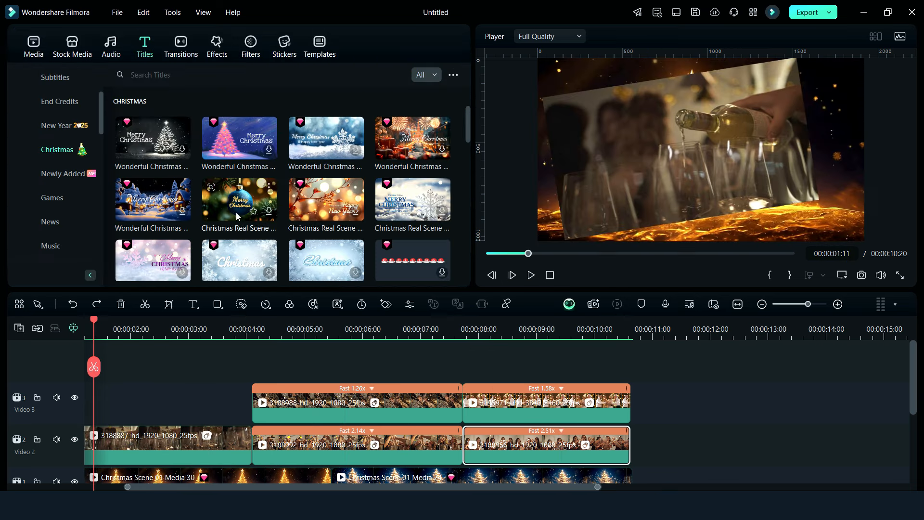
{"action": "scroll", "coordinate": [284, 208], "scroll_direction": "down", "scroll_amount": 3}
Select all the timeline clips and move them later together, freeing the start of the timeline
{"action": "left_click_drag", "start_coordinate": [735, 389], "coordinate": [173, 479]}
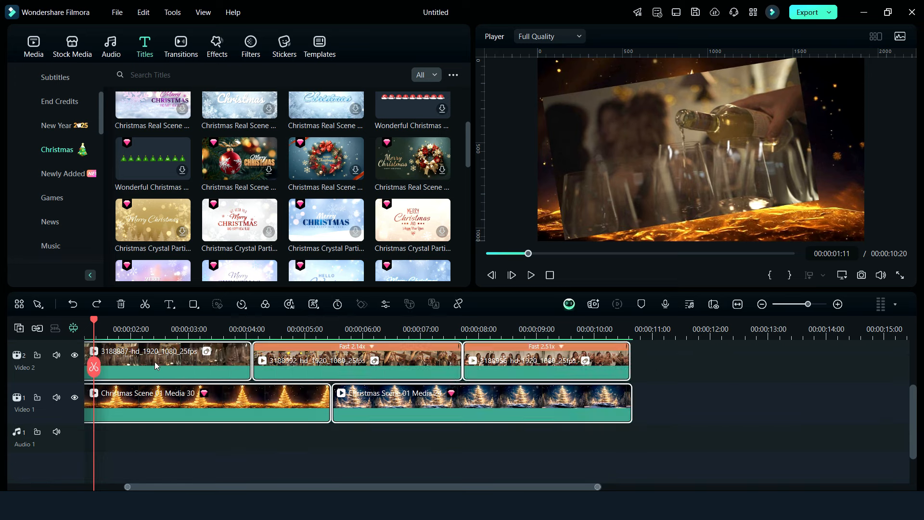
{"action": "left_click_drag", "start_coordinate": [156, 365], "coordinate": [467, 388]}
{"action": "scroll", "coordinate": [232, 179], "scroll_direction": "up", "scroll_amount": 3}
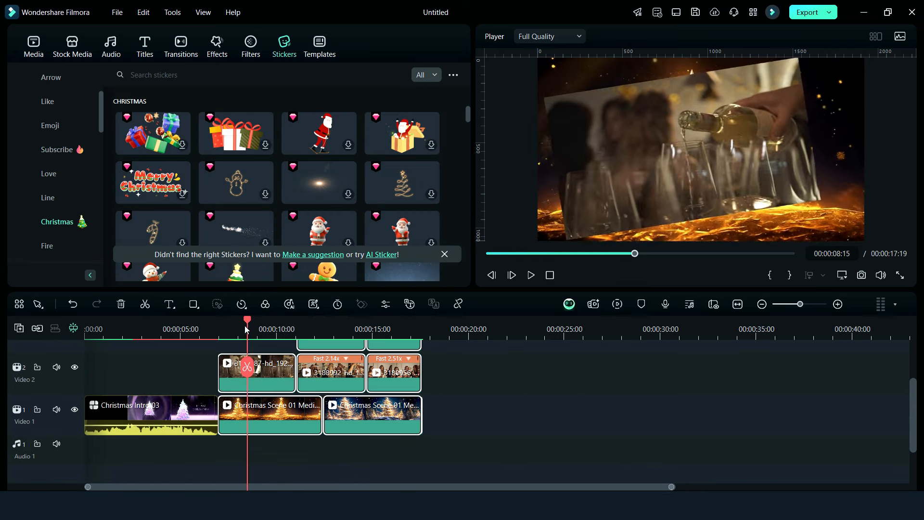
Place the Christmas gift boxes sticker on Video 4 and trim its end to match the 3188887 clip, reducing the track heights
{"action": "left_click_drag", "start_coordinate": [248, 325], "coordinate": [228, 333]}
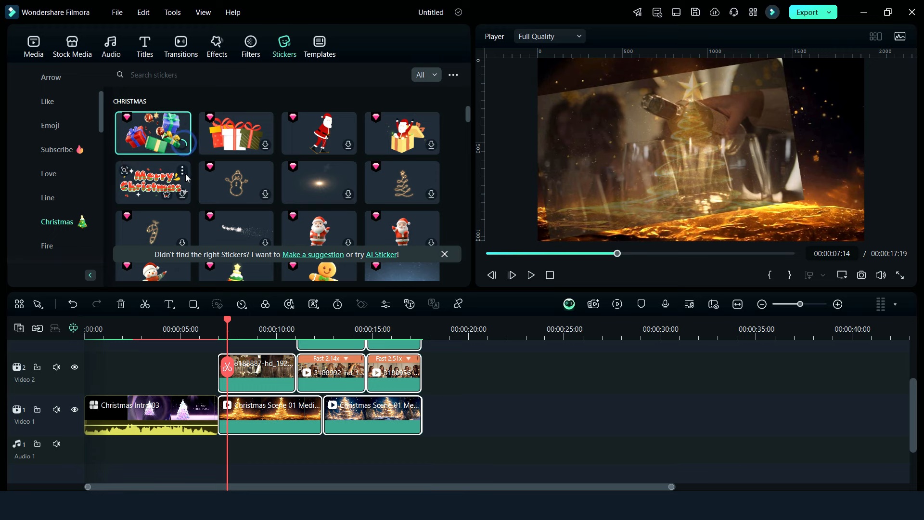
{"action": "left_click_drag", "start_coordinate": [175, 142], "coordinate": [227, 387]}
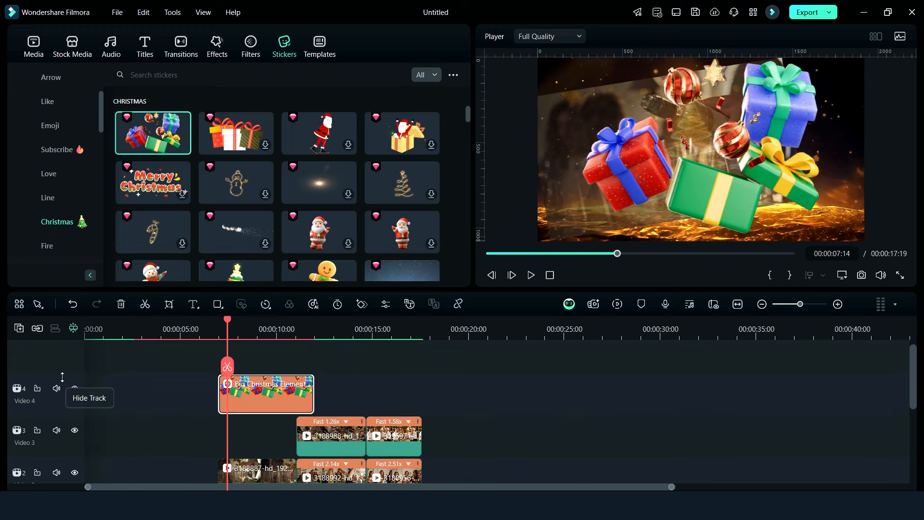
{"action": "left_click_drag", "start_coordinate": [67, 405], "coordinate": [67, 428]}
{"action": "left_click_drag", "start_coordinate": [67, 423], "coordinate": [67, 447]}
{"action": "left_click_drag", "start_coordinate": [313, 393], "coordinate": [298, 411]}
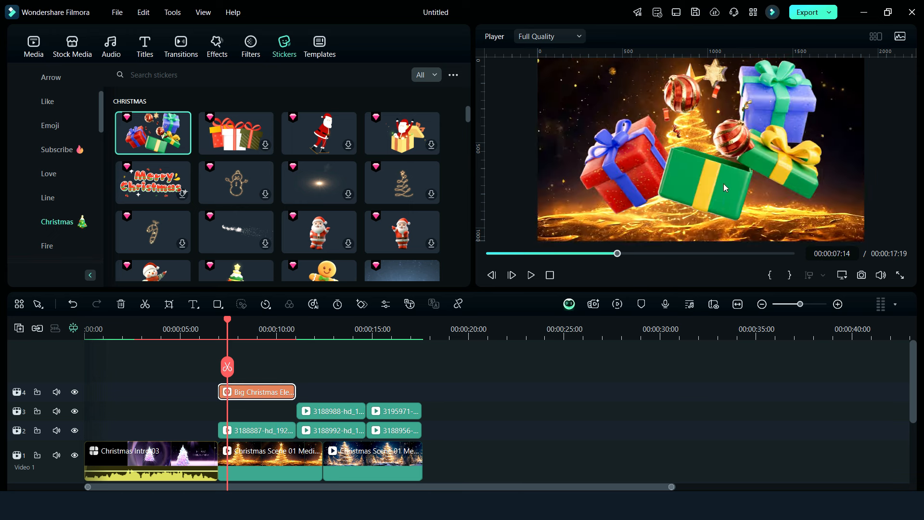
Shrink the gift boxes sticker and move it into the lower-right corner of the video frame
{"action": "left_click", "coordinate": [725, 186]}
{"action": "left_click_drag", "start_coordinate": [578, 60], "coordinate": [680, 139]}
{"action": "left_click_drag", "start_coordinate": [732, 179], "coordinate": [806, 210]}
Add the Santa face sticker on Video 5 above the clips, scaled to about 18.82% at X 717.53 px, Y 384.66 px
{"action": "scroll", "coordinate": [350, 192], "scroll_direction": "down", "scroll_amount": 3}
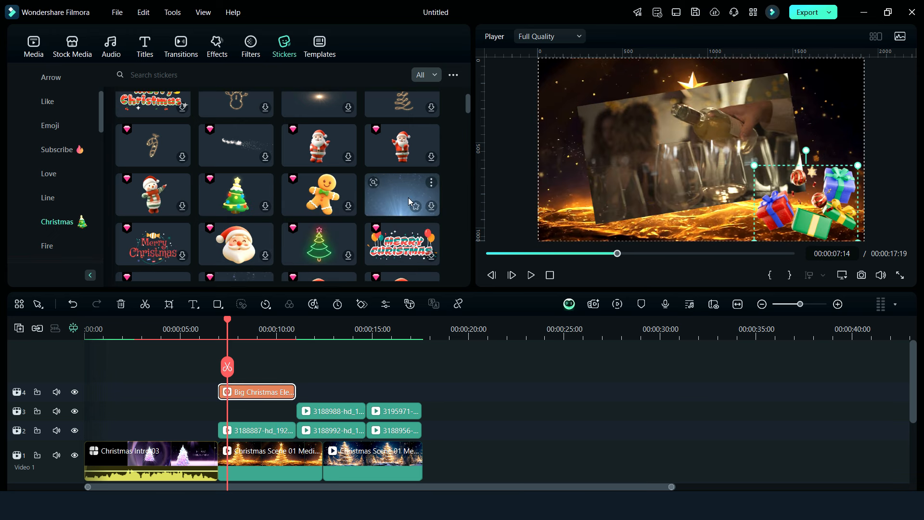
{"action": "left_click", "coordinate": [236, 171]}
{"action": "left_click_drag", "start_coordinate": [236, 171], "coordinate": [421, 440]}
{"action": "left_click", "coordinate": [227, 329]}
{"action": "left_click_drag", "start_coordinate": [789, 239], "coordinate": [720, 169]}
{"action": "left_click_drag", "start_coordinate": [705, 149], "coordinate": [843, 86]}
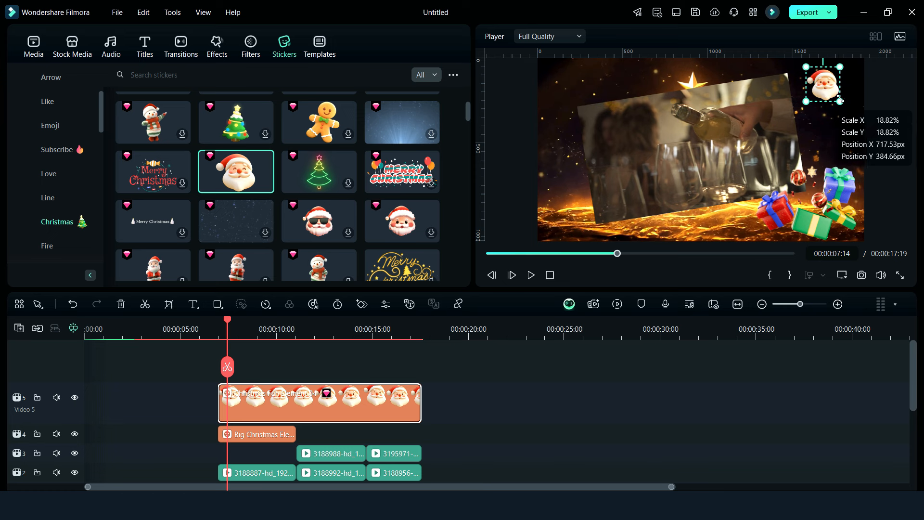
Add the gingerbread Merry Christmas sticker on Video 6, shrink it and move it to the upper left of the video frame
{"action": "scroll", "coordinate": [153, 161], "scroll_direction": "down", "scroll_amount": 5}
{"action": "left_click", "coordinate": [153, 161]}
{"action": "left_click_drag", "start_coordinate": [153, 161], "coordinate": [421, 404]}
{"action": "left_click", "coordinate": [263, 329]}
{"action": "left_click_drag", "start_coordinate": [538, 59], "coordinate": [722, 162]}
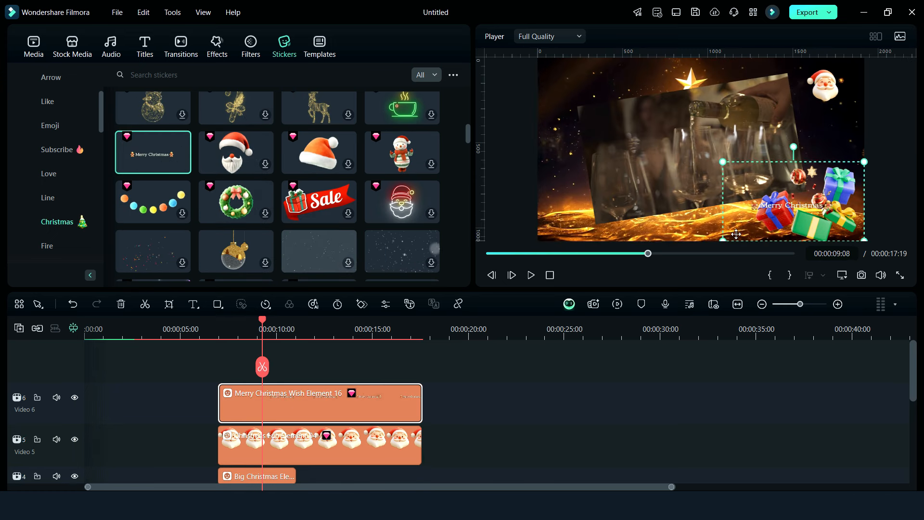
{"action": "left_click_drag", "start_coordinate": [771, 218], "coordinate": [587, 90]}
Trim the Santa face sticker on Video 5 to end with the first party clip
{"action": "left_click_drag", "start_coordinate": [257, 318], "coordinate": [318, 405]}
{"action": "scroll", "coordinate": [319, 405], "scroll_direction": "down", "scroll_amount": 3}
{"action": "left_click_drag", "start_coordinate": [450, 355], "coordinate": [297, 374]}
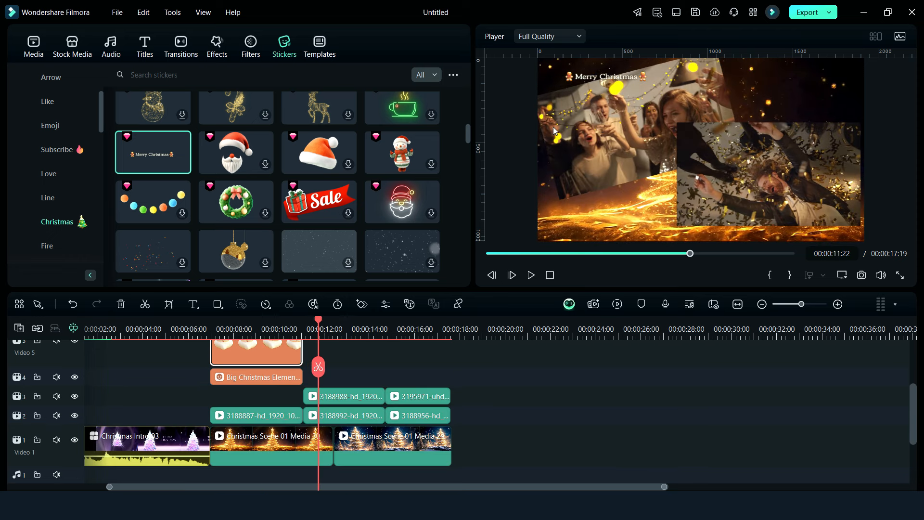
Trim the Merry Christmas sticker on Video 6 to end just before the end of the 3188887 clip
{"action": "left_click_drag", "start_coordinate": [318, 320], "coordinate": [283, 366]}
{"action": "scroll", "coordinate": [304, 385], "scroll_direction": "up", "scroll_amount": 1}
{"action": "left_click_drag", "start_coordinate": [283, 320], "coordinate": [301, 343]}
{"action": "left_click_drag", "start_coordinate": [301, 385], "coordinate": [297, 356]}
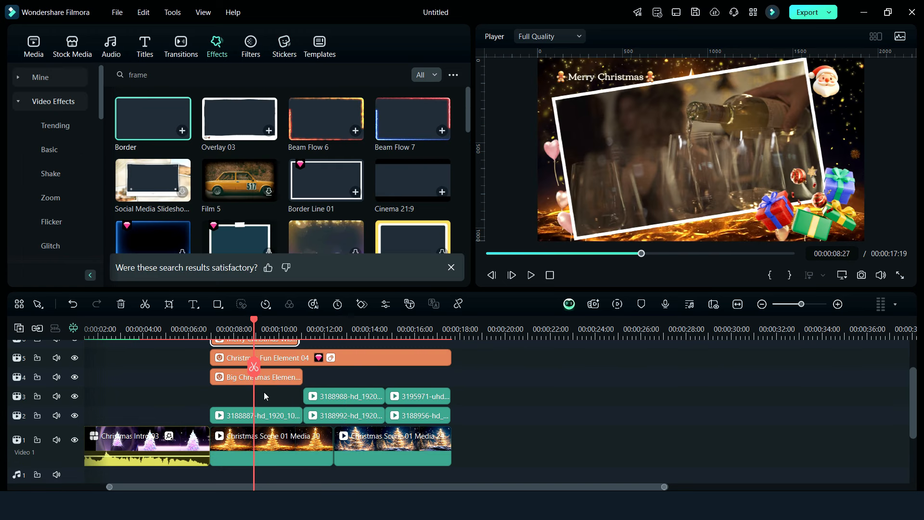
Apply the Border effect to the 3188988 and 3195971 clips on Video 3
{"action": "left_click_drag", "start_coordinate": [279, 268], "coordinate": [341, 398]}
{"action": "left_click_drag", "start_coordinate": [155, 120], "coordinate": [416, 397]}
Enable a black drop shadow on the 3188956 clip on Video 2 and confirm its settings
{"action": "double_click", "coordinate": [405, 415]}
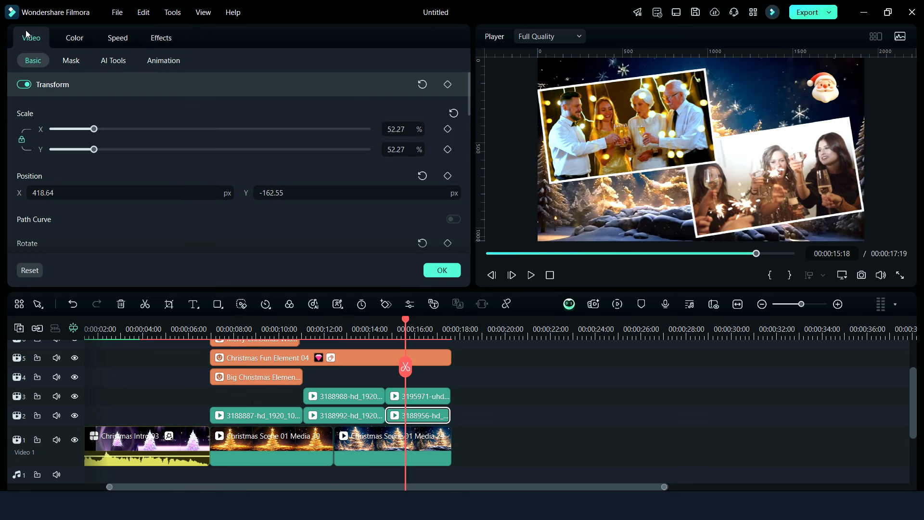
{"action": "scroll", "coordinate": [39, 219], "scroll_direction": "down", "scroll_amount": 10}
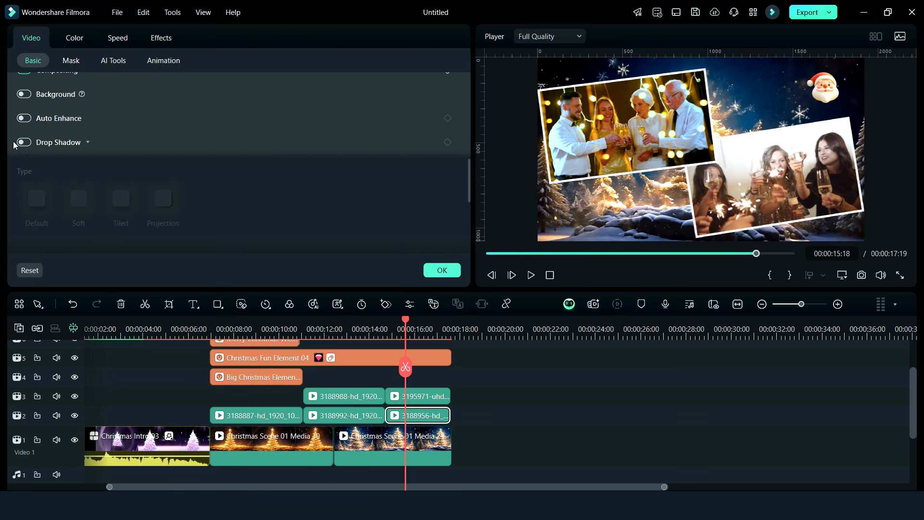
{"action": "left_click", "coordinate": [24, 142]}
{"action": "scroll", "coordinate": [48, 195], "scroll_direction": "down", "scroll_amount": 3}
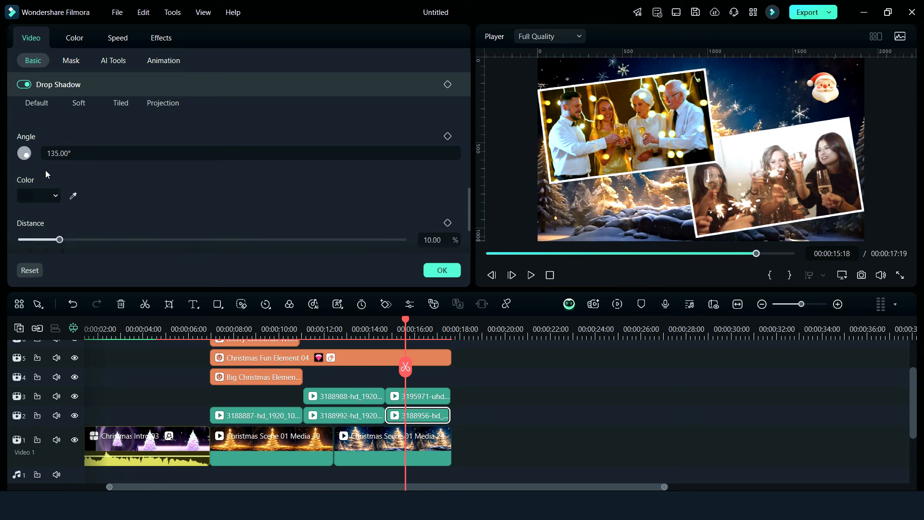
{"action": "left_click", "coordinate": [41, 195]}
{"action": "left_click", "coordinate": [26, 275]}
{"action": "scroll", "coordinate": [94, 209], "scroll_direction": "down", "scroll_amount": 2}
{"action": "left_click", "coordinate": [442, 270]}
Enable a black drop shadow on the 3195971 clip on Video 3
{"action": "double_click", "coordinate": [423, 392]}
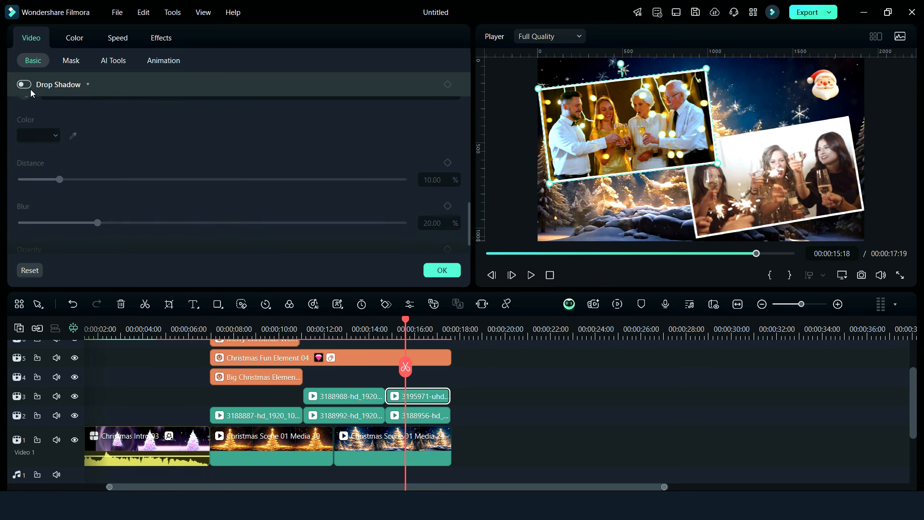
{"action": "left_click", "coordinate": [24, 84]}
{"action": "left_click", "coordinate": [23, 132]}
{"action": "left_click", "coordinate": [26, 239]}
Enable a black drop shadow on the 3188988 clip on Video 3
{"action": "left_click", "coordinate": [344, 396]}
{"action": "left_click", "coordinate": [24, 84]}
{"action": "left_click", "coordinate": [39, 135]}
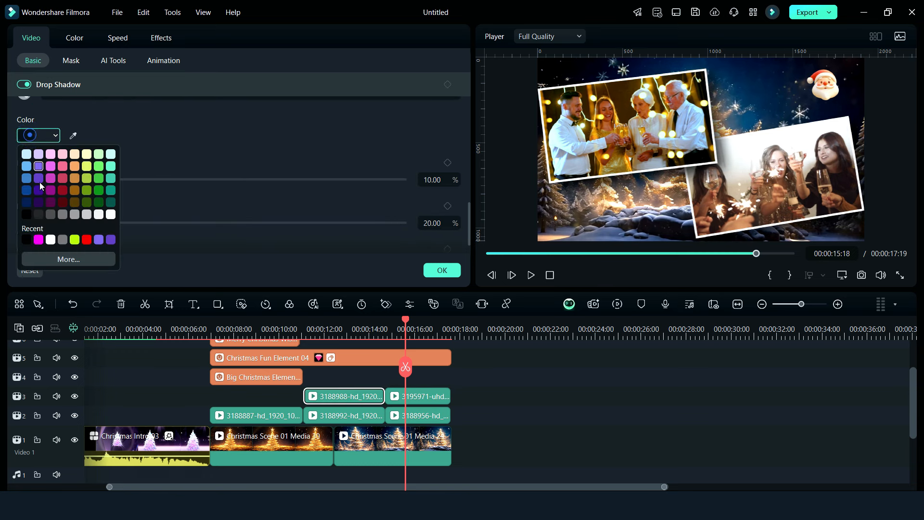
{"action": "left_click", "coordinate": [27, 239]}
Enable a black drop shadow on the 3188992 clip on Video 2
{"action": "left_click", "coordinate": [335, 419]}
{"action": "left_click", "coordinate": [24, 84]}
{"action": "left_click", "coordinate": [39, 135]}
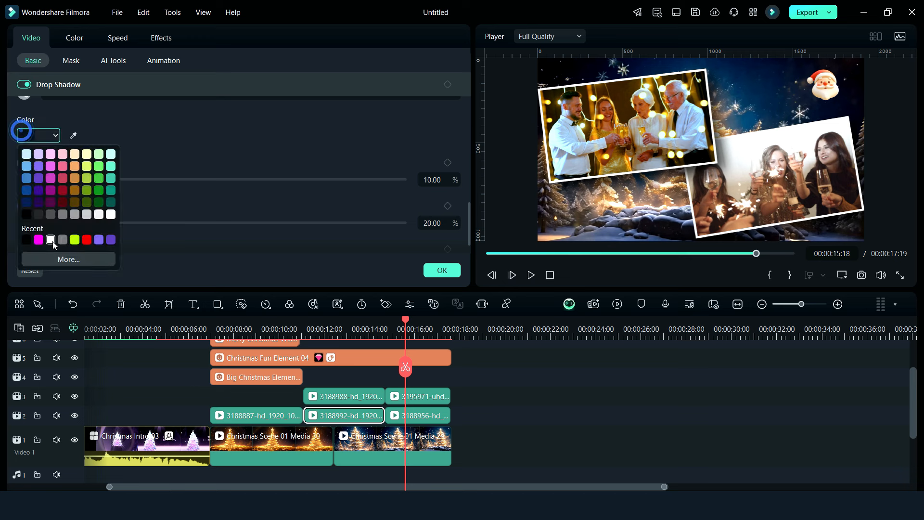
{"action": "left_click", "coordinate": [26, 239]}
Enable a black drop shadow on the 3188887 clip on Video 2 and confirm its settings
{"action": "left_click", "coordinate": [255, 415]}
{"action": "left_click", "coordinate": [24, 84]}
{"action": "left_click", "coordinate": [38, 136]}
{"action": "left_click", "coordinate": [27, 239]}
{"action": "left_click", "coordinate": [442, 270]}
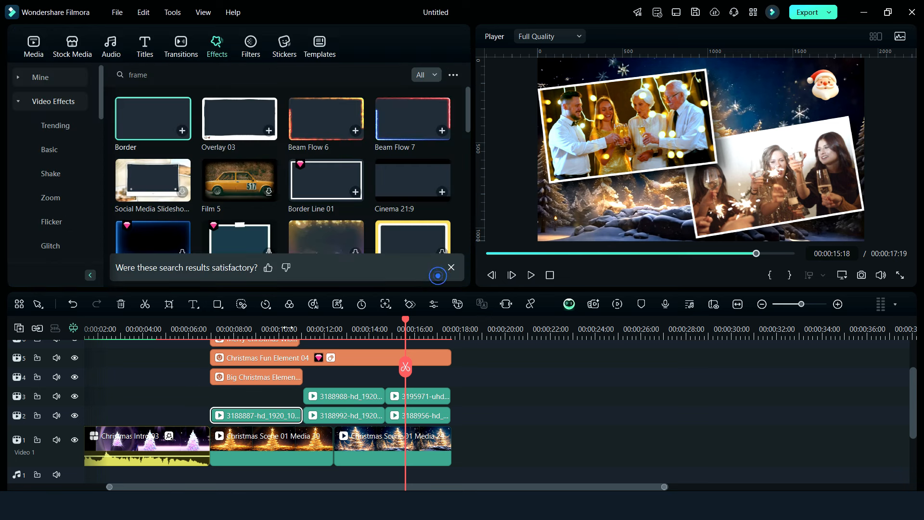
Place the Merry Christmas Pack snowflake transition between Christmas Intro 03 and the first Christmas Scene 01 clip on Video 1 and preview it
{"action": "left_click", "coordinate": [225, 328]}
{"action": "left_click_drag", "start_coordinate": [208, 328], "coordinate": [229, 357]}
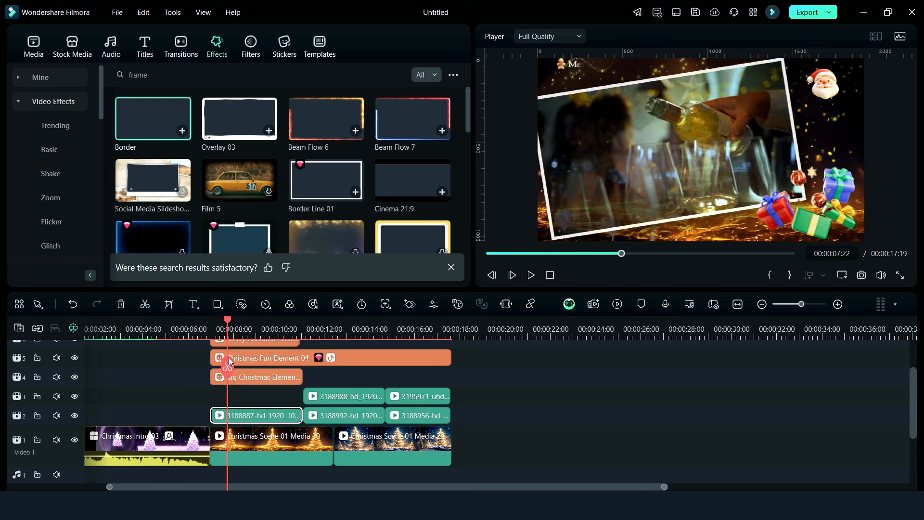
{"action": "left_click", "coordinate": [188, 52]}
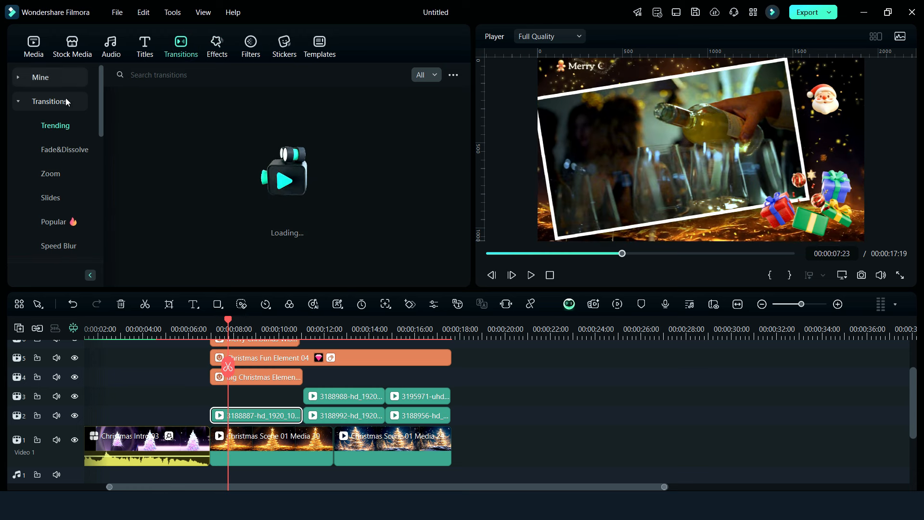
{"action": "scroll", "coordinate": [62, 100], "scroll_direction": "down", "scroll_amount": 5}
{"action": "scroll", "coordinate": [220, 356], "scroll_direction": "down", "scroll_amount": 5}
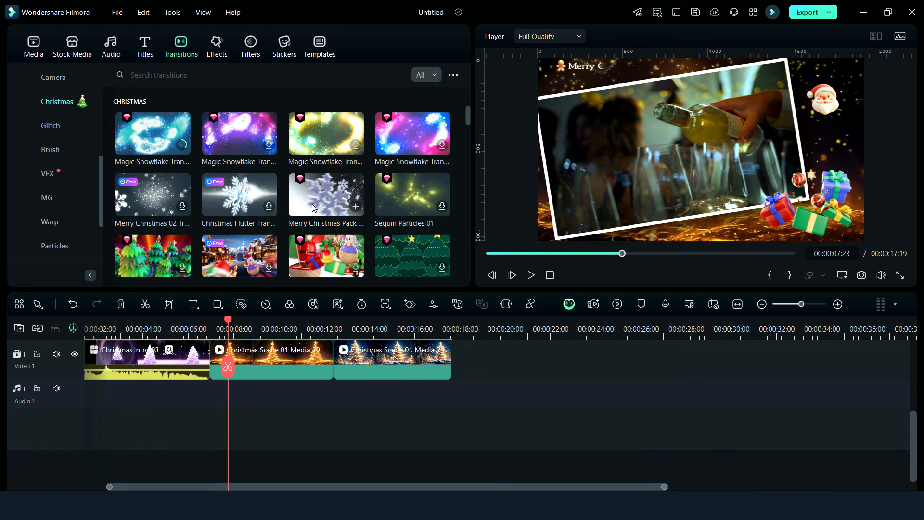
{"action": "left_click_drag", "start_coordinate": [312, 195], "coordinate": [201, 368]}
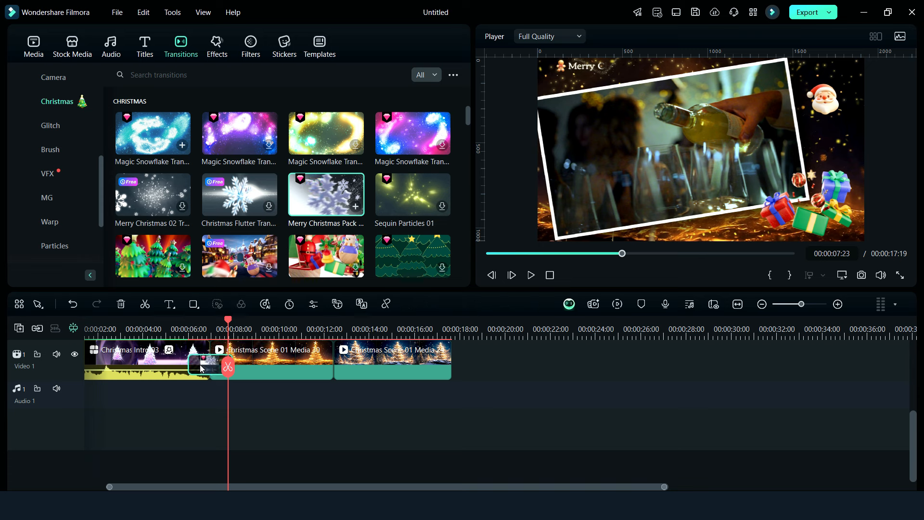
{"action": "left_click", "coordinate": [531, 275]}
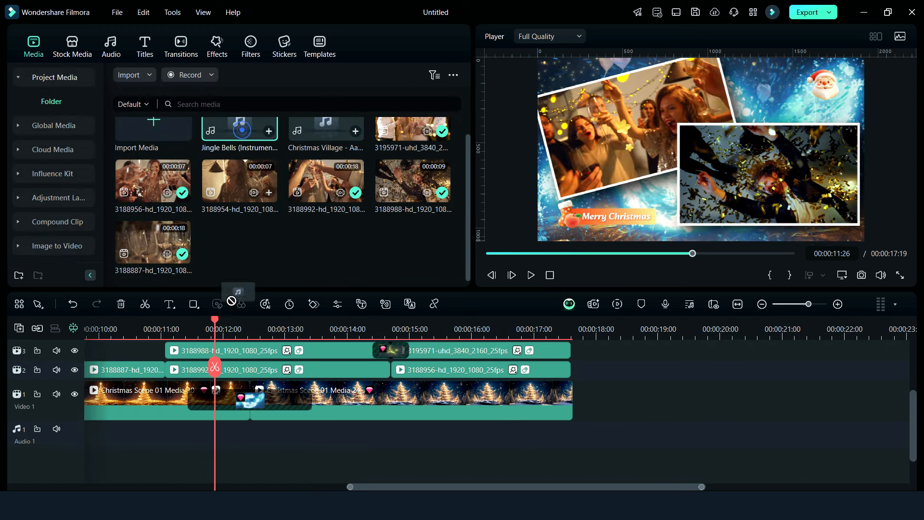
Add the Jingle Bells (Instrumental) track to Audio 1 and cut off the part beyond the video's end at 00:00:17:19
{"action": "left_click_drag", "start_coordinate": [231, 301], "coordinate": [499, 443]}
{"action": "left_click", "coordinate": [530, 274]}
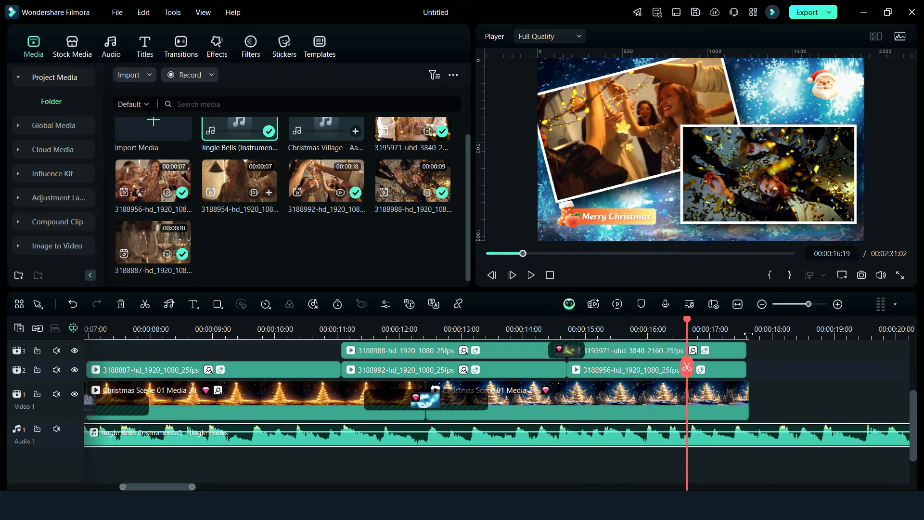
{"action": "left_click", "coordinate": [749, 366]}
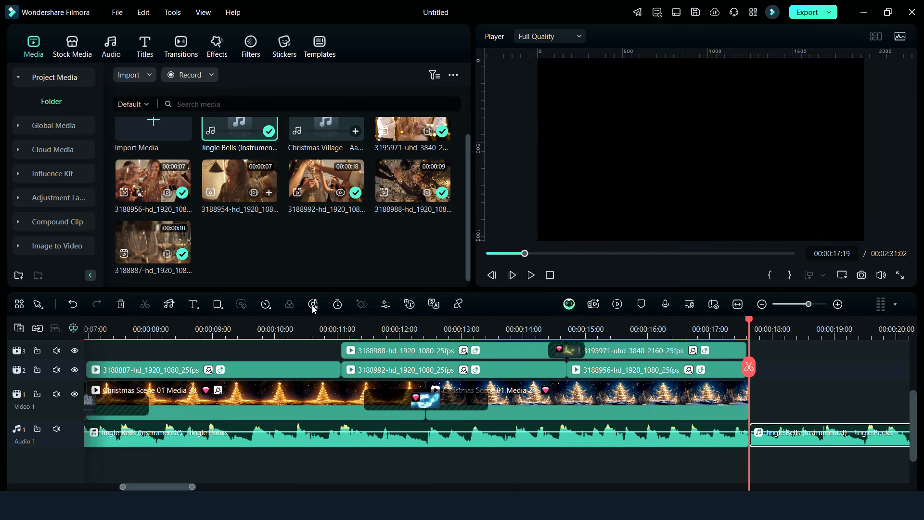
{"action": "left_click", "coordinate": [119, 303]}
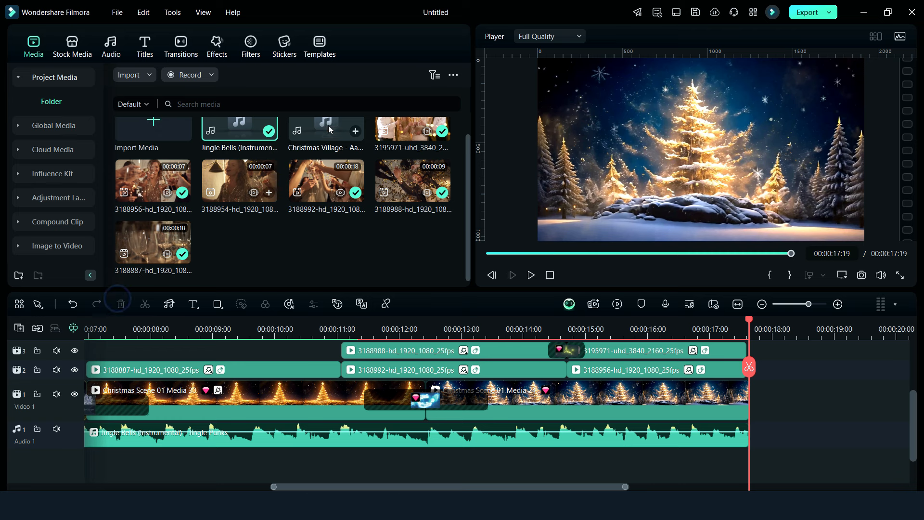
Add the Christmas Village track to Audio 2 from the timeline's start and cut off the part beyond 00:00:17:19
{"action": "left_click_drag", "start_coordinate": [328, 129], "coordinate": [45, 448]}
{"action": "left_click_drag", "start_coordinate": [423, 444], "coordinate": [102, 442]}
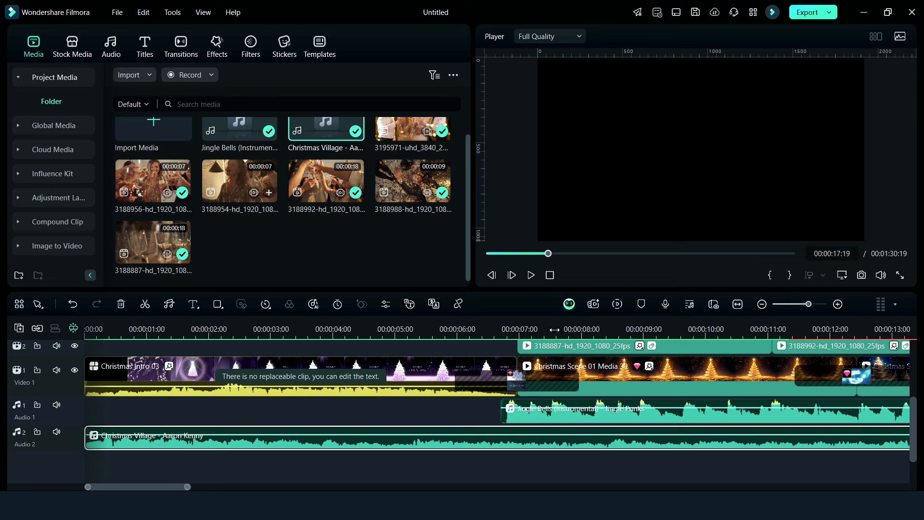
{"action": "left_click_drag", "start_coordinate": [555, 330], "coordinate": [444, 347]}
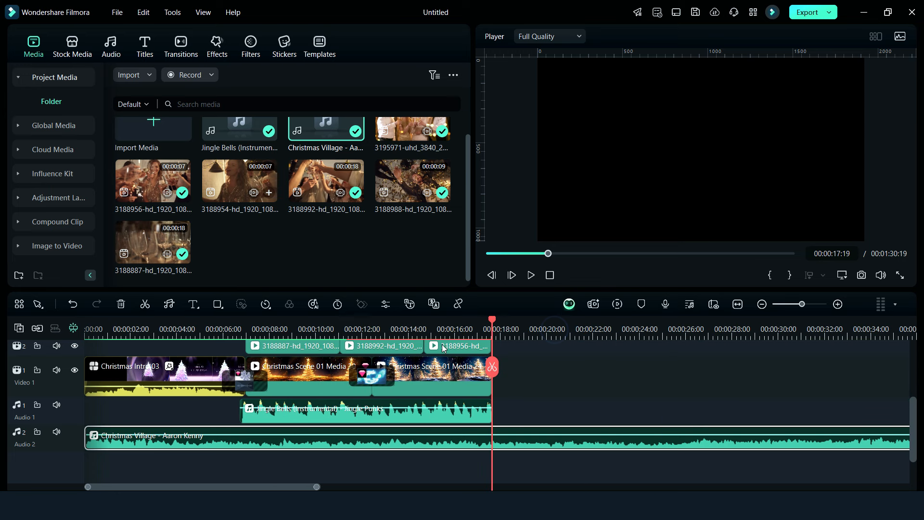
{"action": "left_click", "coordinate": [492, 368]}
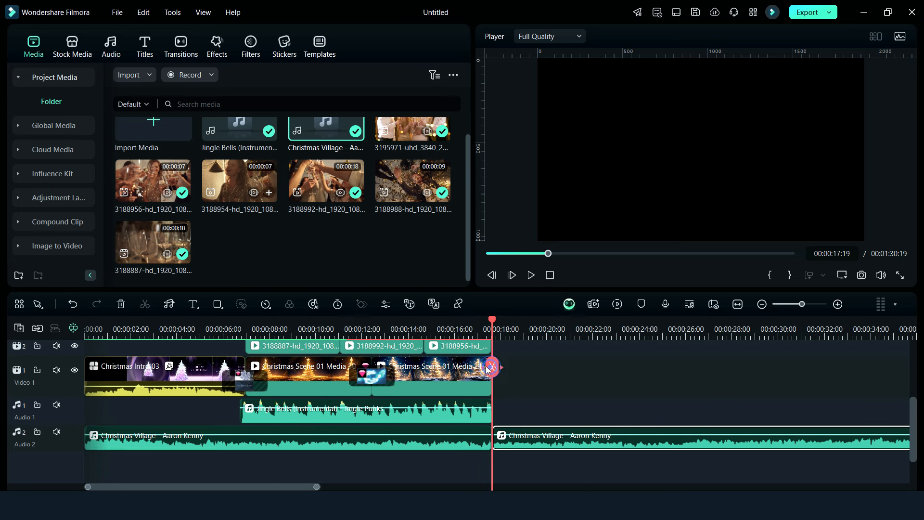
{"action": "left_click", "coordinate": [123, 303]}
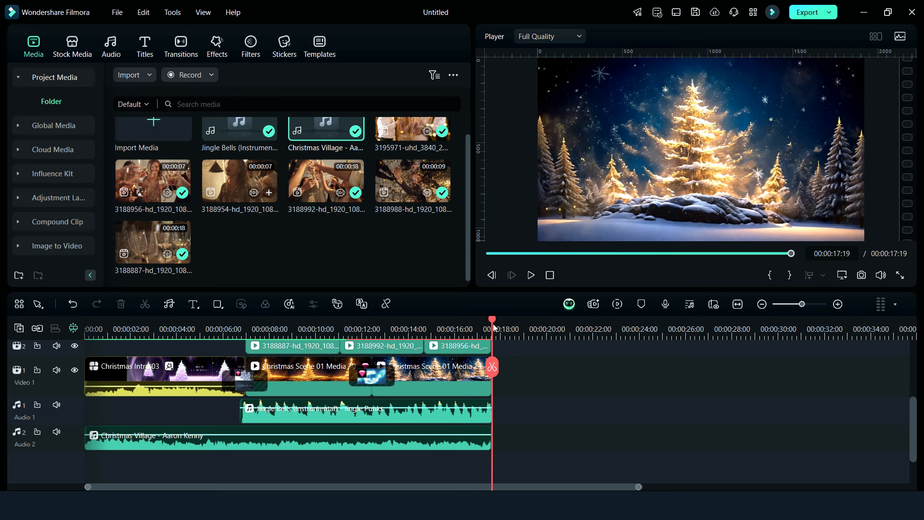
Raise the volume of the Jingle Bells clip on Audio 1 and play the video from the start to check the mix
{"action": "left_click_drag", "start_coordinate": [494, 327], "coordinate": [86, 346]}
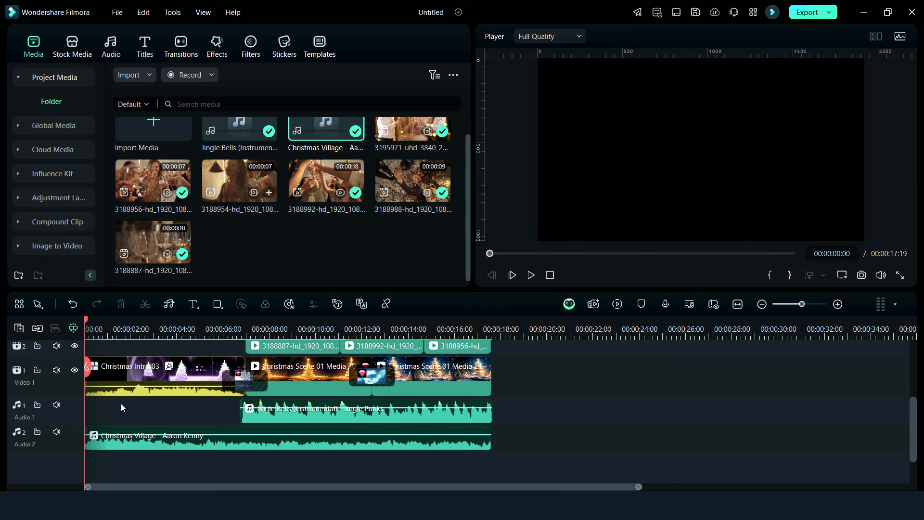
{"action": "left_click", "coordinate": [279, 409]}
{"action": "left_click_drag", "start_coordinate": [279, 408], "coordinate": [281, 405]}
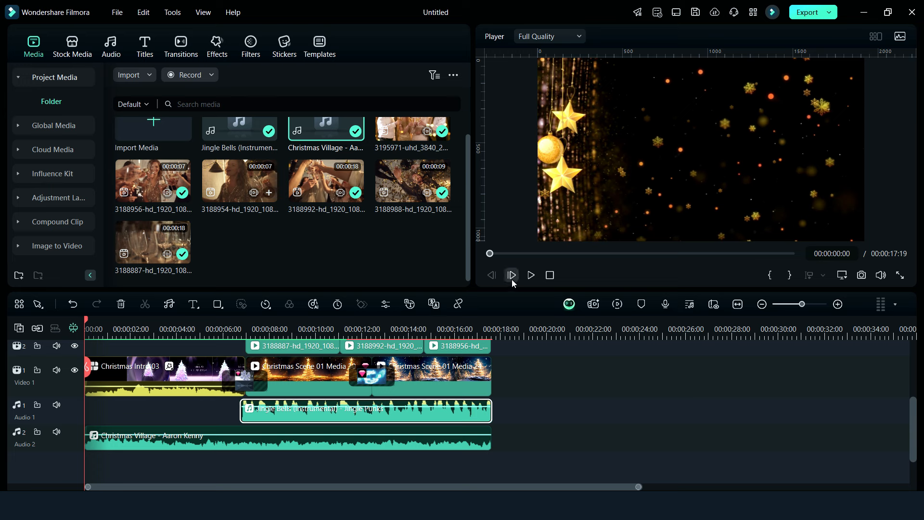
{"action": "left_click", "coordinate": [529, 275]}
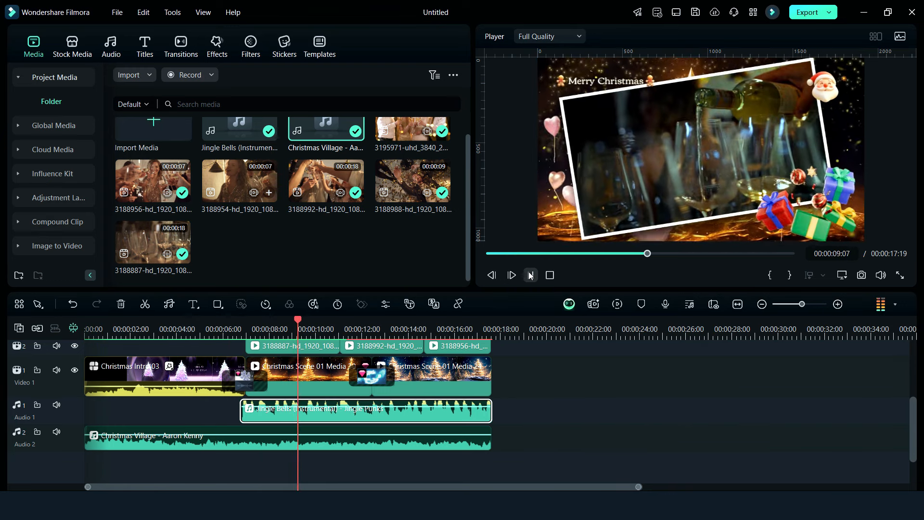
{"action": "left_click", "coordinate": [530, 275]}
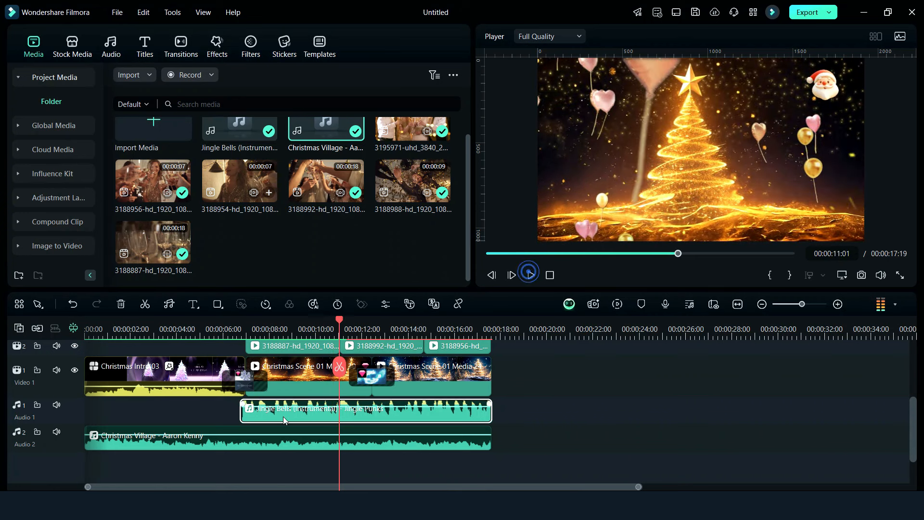
Set the Christmas Village clip's volume on Audio 2 to 5.25 dB and resume playback to check the sound
{"action": "left_click", "coordinate": [205, 435]}
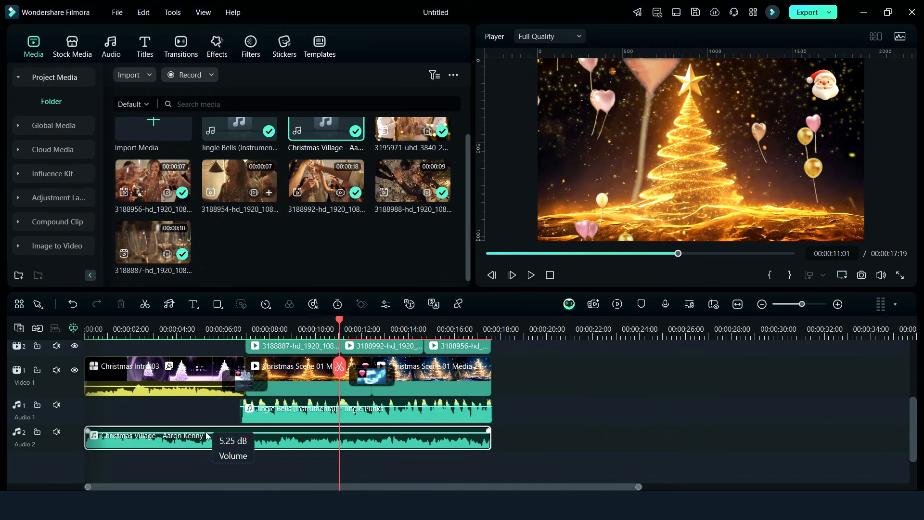
{"action": "left_click", "coordinate": [529, 275]}
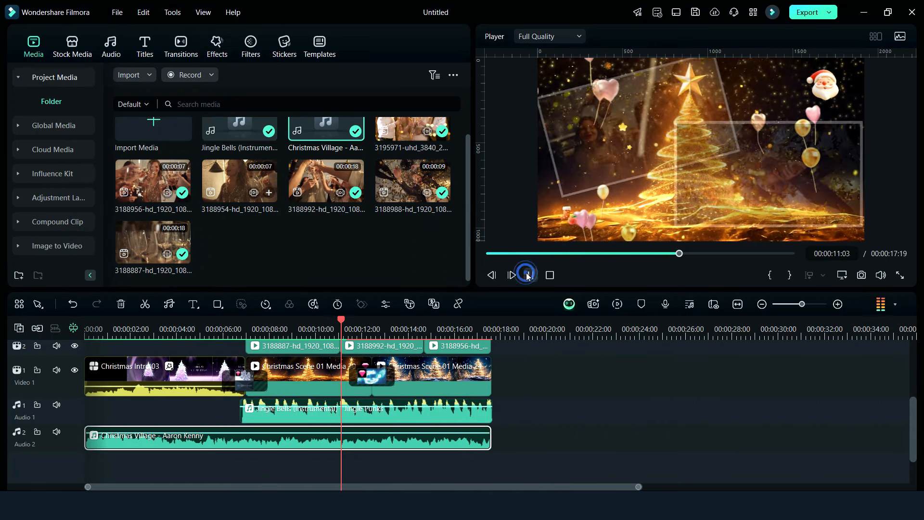